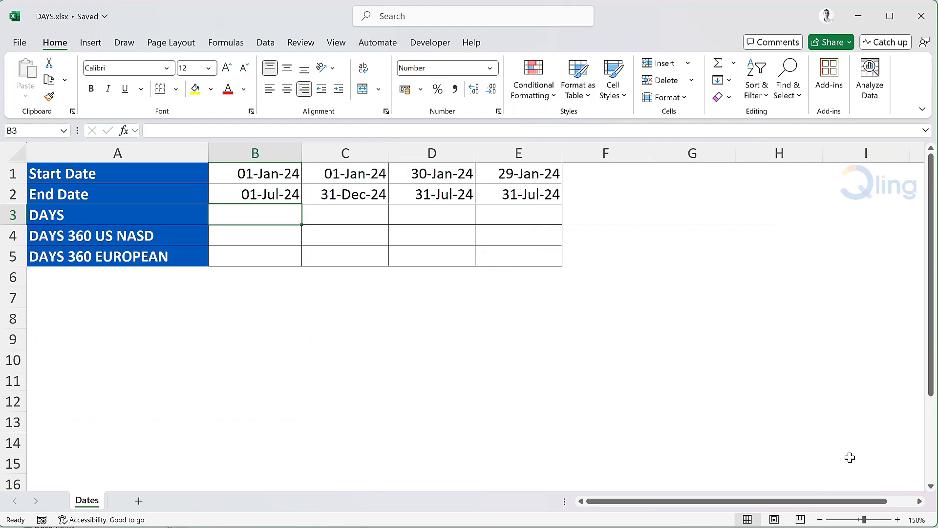
# Enter the formula =DAYS(B2,B1) in cell B3 to count the days between the start and end dates
pyautogui.write('=days')
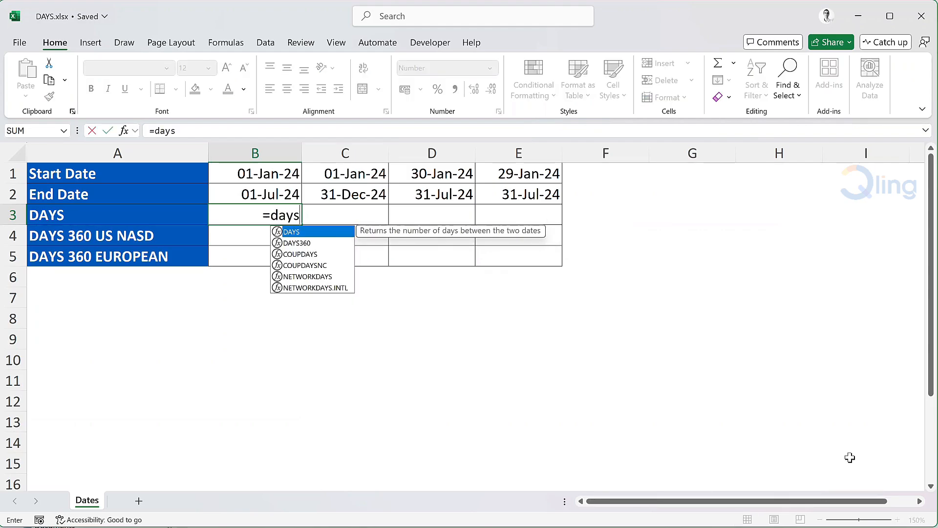
pyautogui.press('Tab')
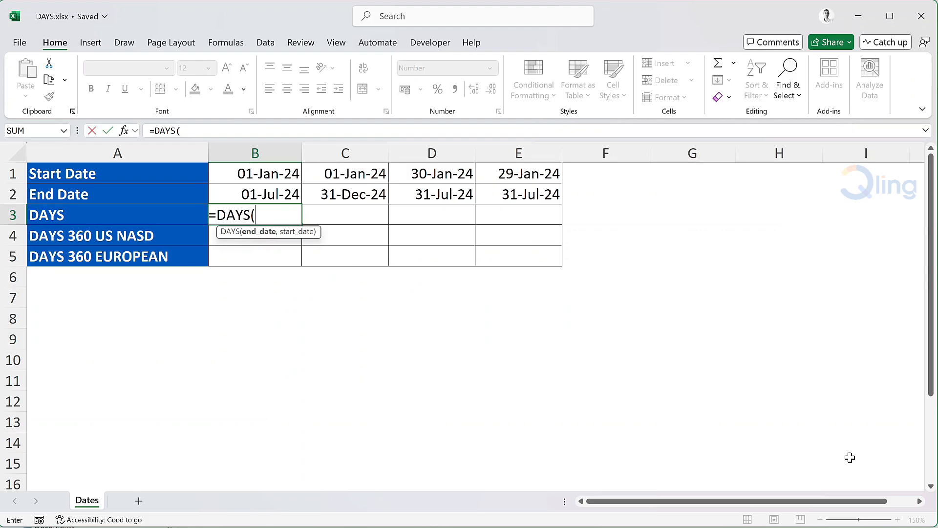
pyautogui.click(275, 194)
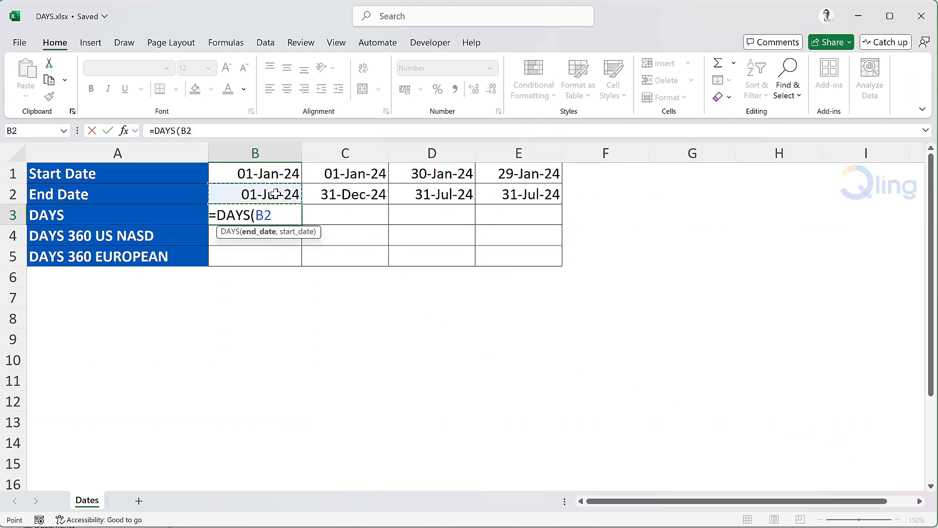
pyautogui.write(',')
pyautogui.click(272, 173)
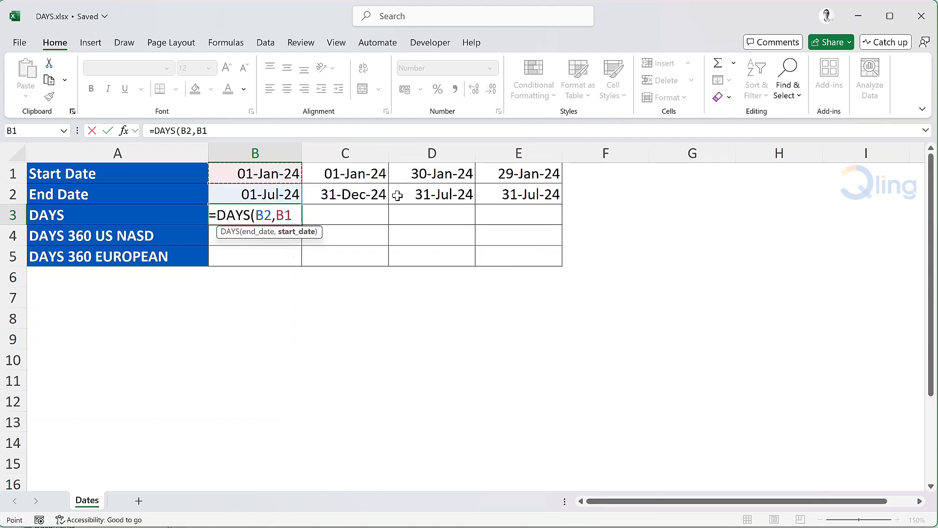
pyautogui.write(')')
pyautogui.press('Return')
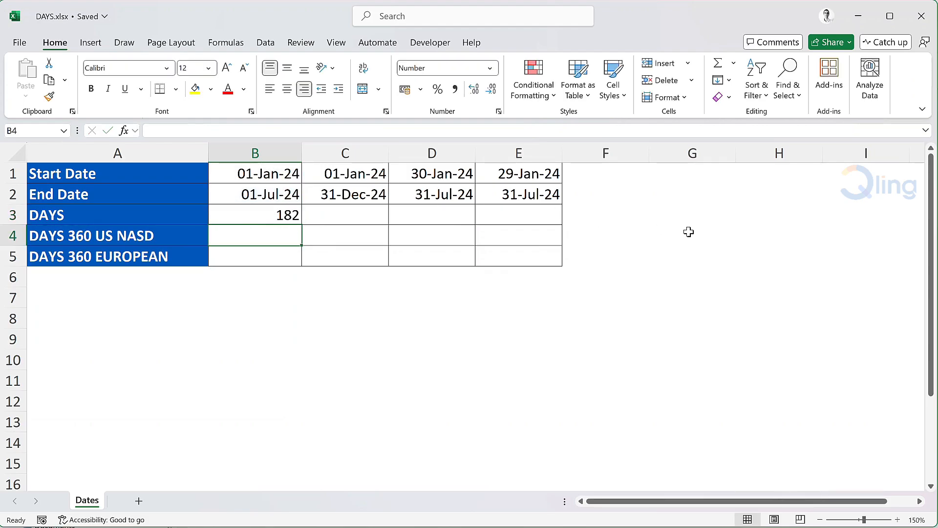
# Fill the DAYS formula from B3 across to E3
pyautogui.click(267, 214)
pyautogui.moveTo(301, 224); pyautogui.dragTo(561, 225)
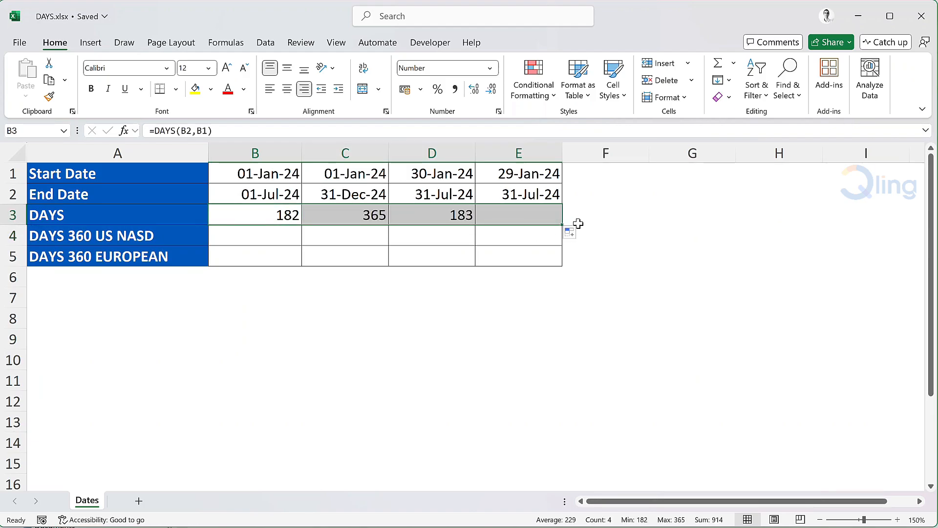
pyautogui.click(590, 215)
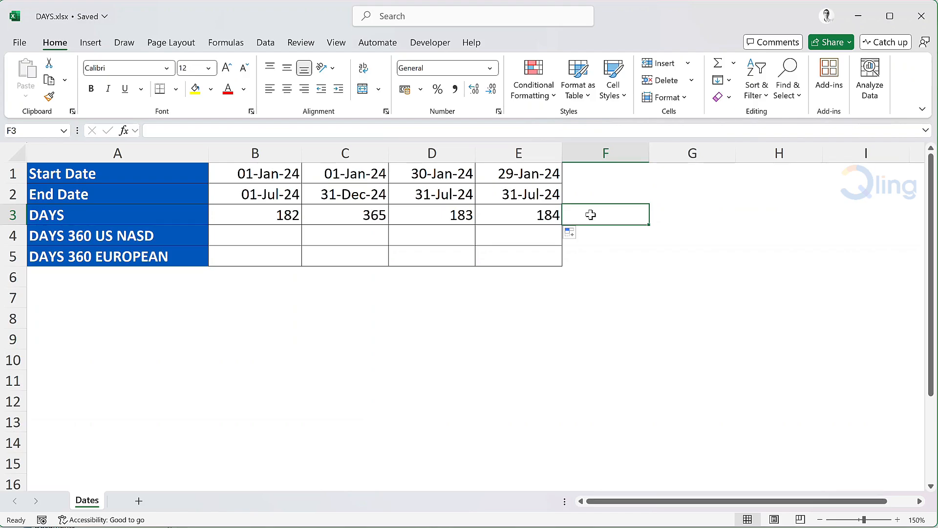
# Enter the formula =DAYS360(B1,B2,FALSE) in cell B4, using the U.S. (NASD) method
pyautogui.click(292, 241)
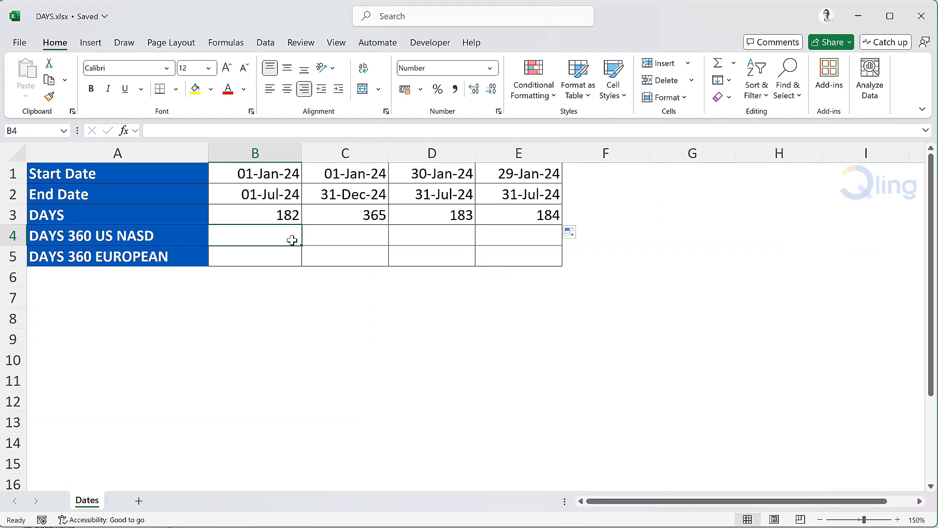
pyautogui.write('=days')
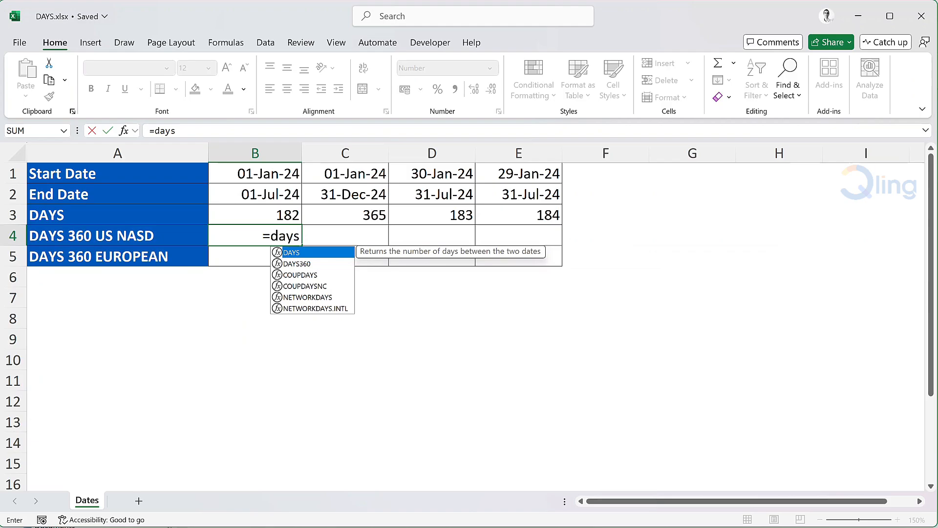
pyautogui.write('360')
pyautogui.press('Tab')
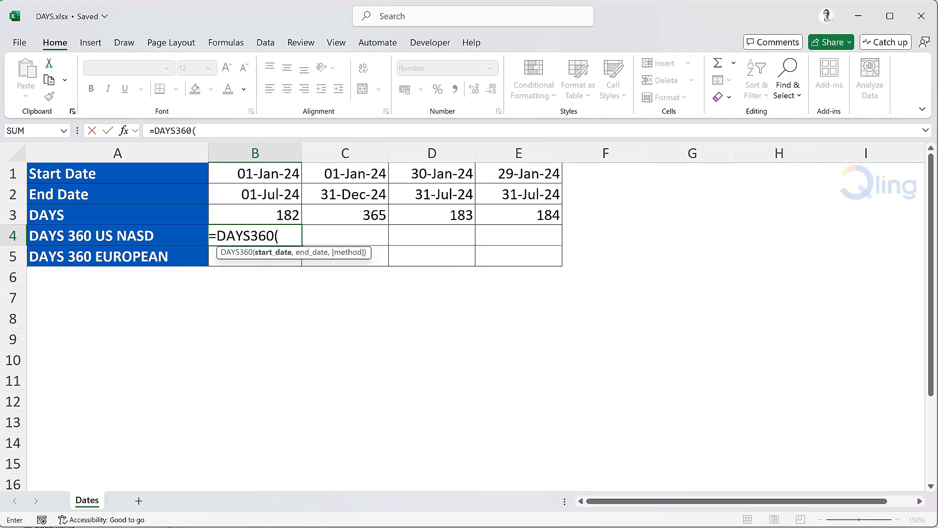
pyautogui.click(274, 173)
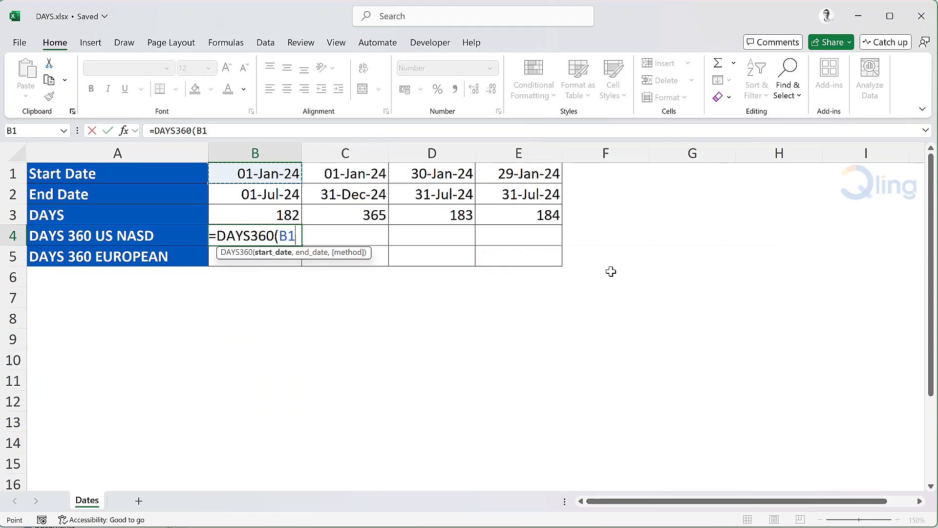
pyautogui.write(',')
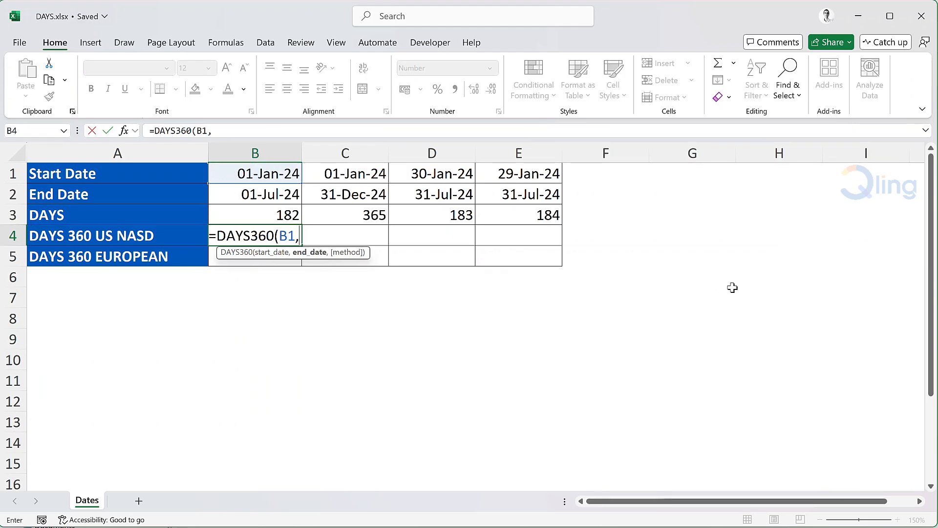
pyautogui.click(285, 188)
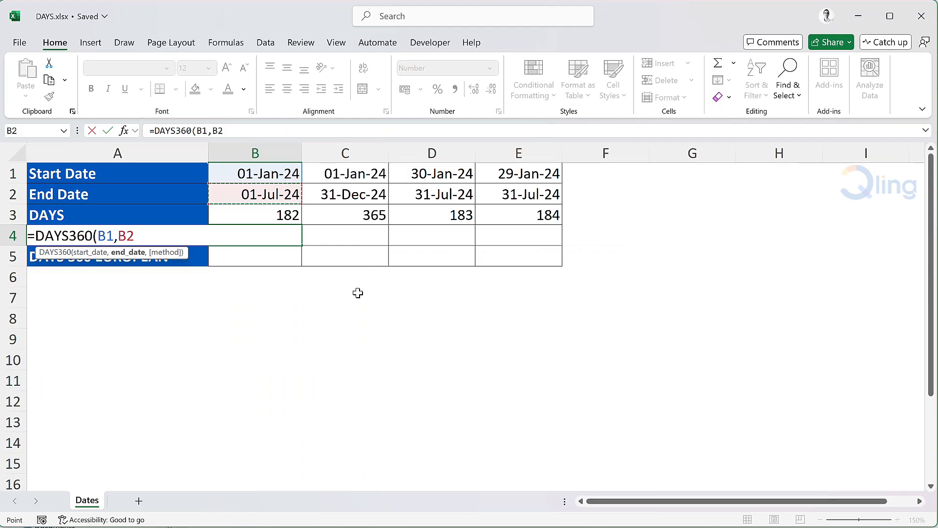
pyautogui.write(',')
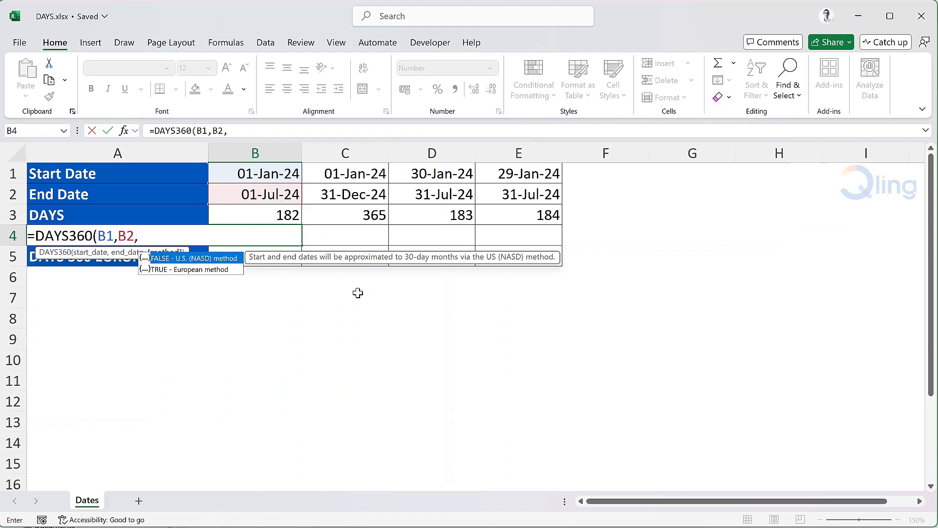
pyautogui.write('fal')
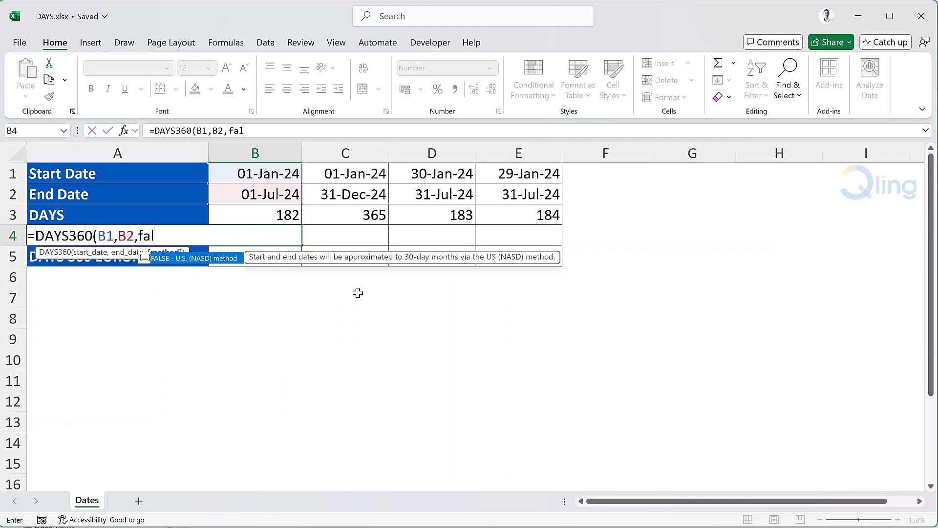
pyautogui.press('Tab')
pyautogui.write(')')
pyautogui.press('Return')
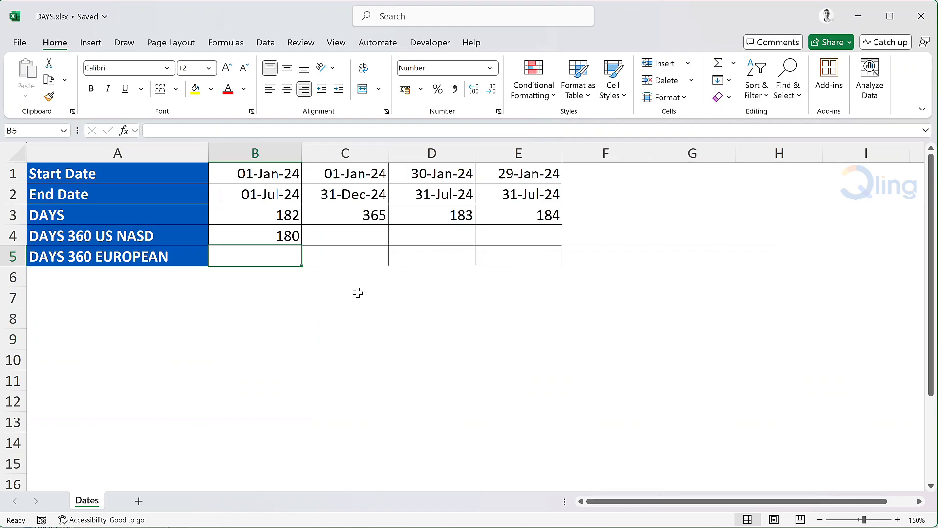
# Fill the US NASD DAYS360 formula from B4 across to E4
pyautogui.click(288, 237)
pyautogui.moveTo(302, 246); pyautogui.dragTo(550, 248)
pyautogui.click(650, 240)
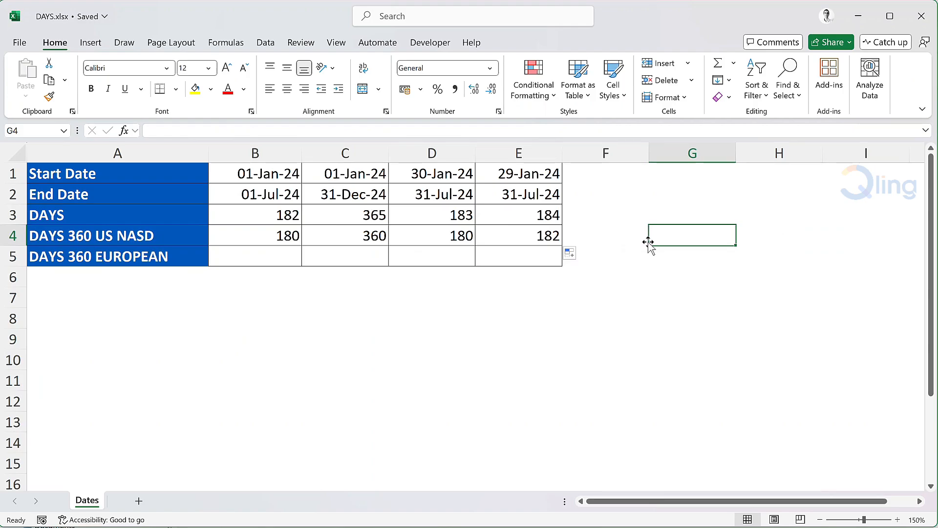
# Enter the formula =DAYS360(B1,B2,TRUE) in cell B5, using the European method
pyautogui.click(292, 258)
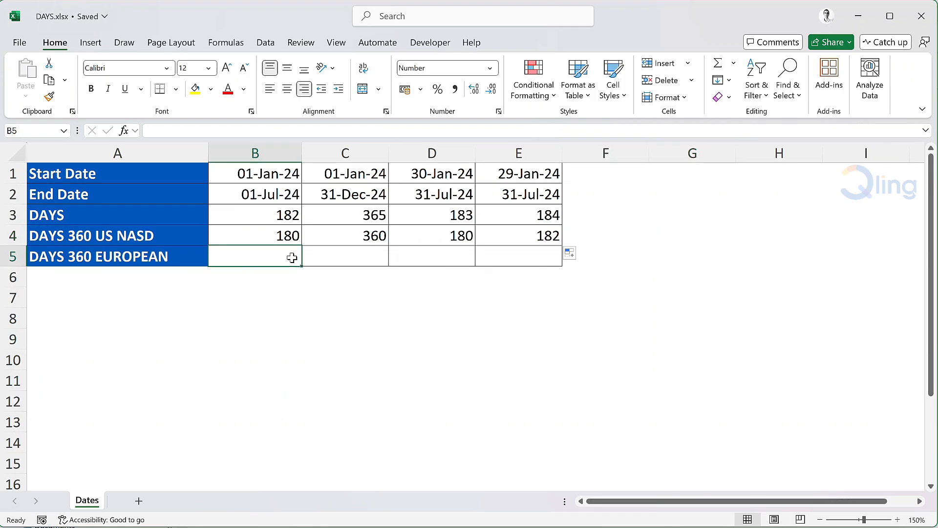
pyautogui.write('=days3')
pyautogui.press('Tab')
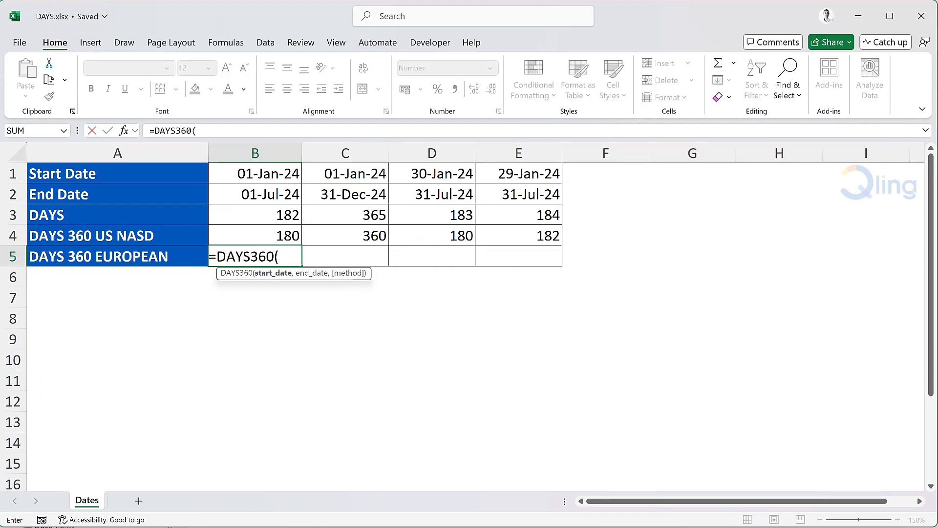
pyautogui.click(287, 174)
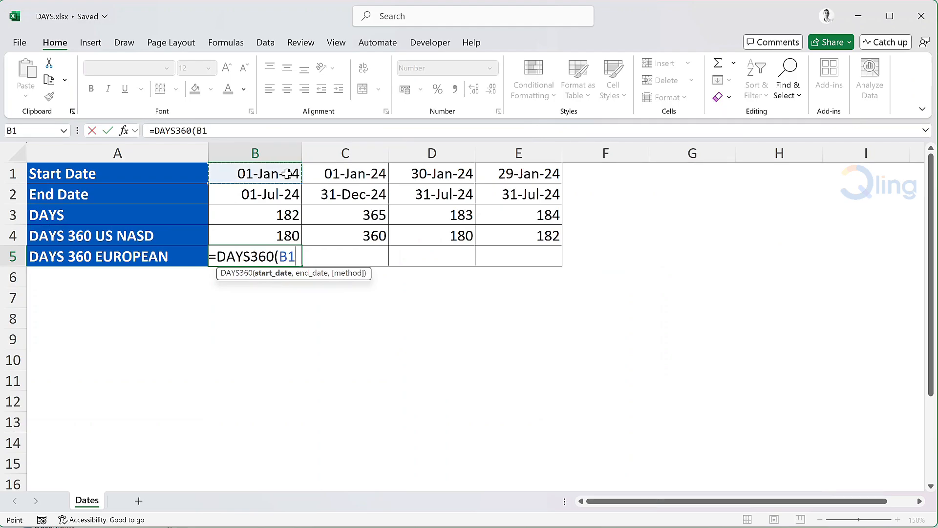
pyautogui.write(',')
pyautogui.click(278, 194)
pyautogui.write(',')
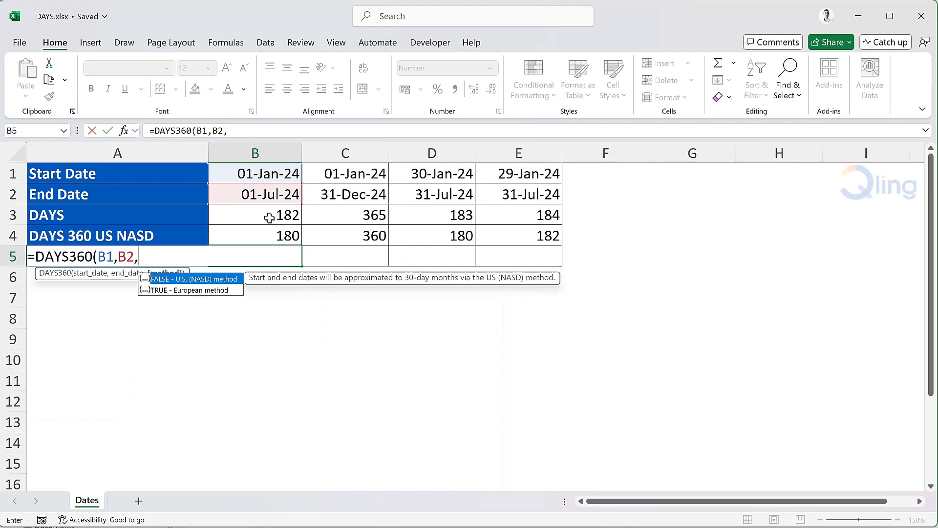
pyautogui.write('true')
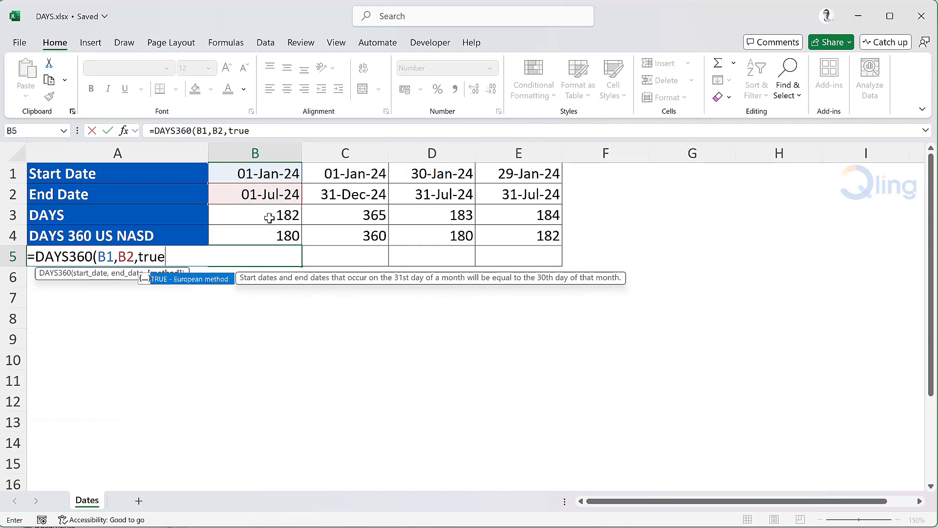
pyautogui.write(')')
pyautogui.press('Return')
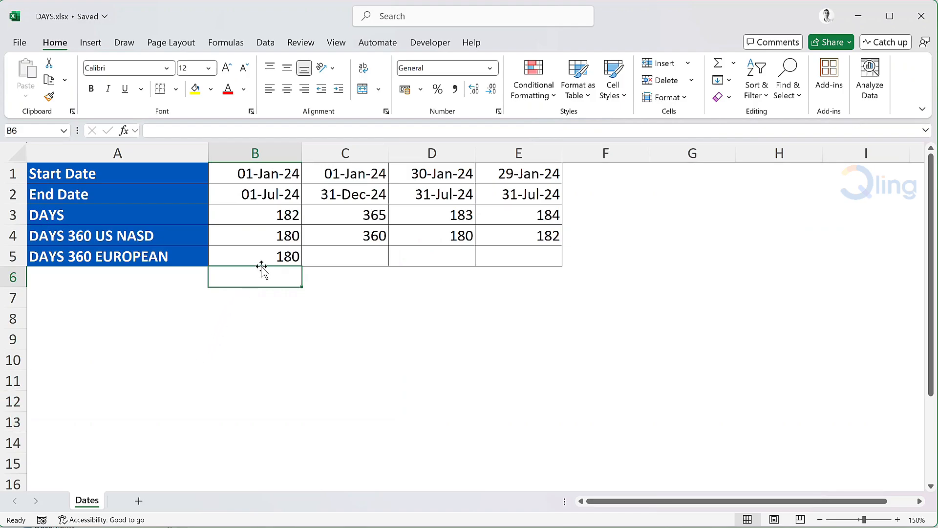
# Fill the European DAYS360 formula from B5 across to E5
pyautogui.click(272, 256)
pyautogui.moveTo(303, 268); pyautogui.dragTo(554, 263)
pyautogui.click(602, 250)
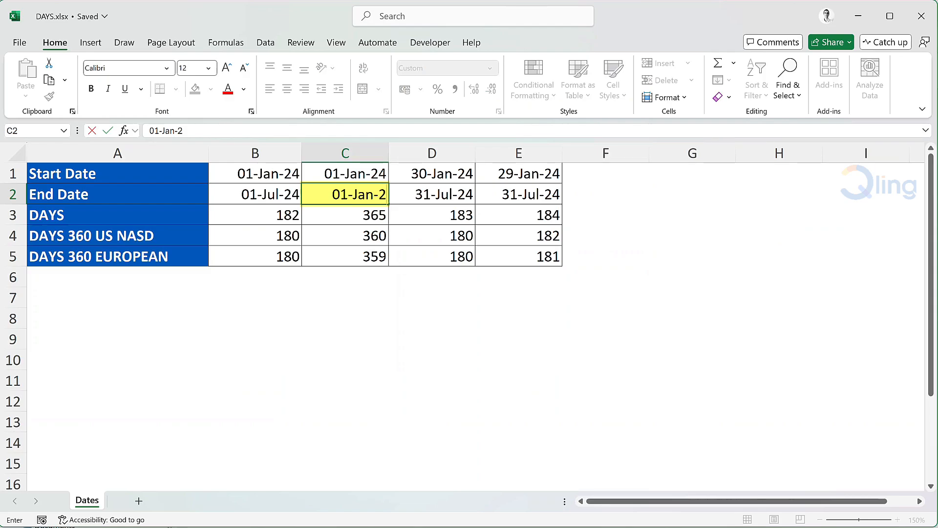
# Set the end date in cell C2 to 01-Jan-25
pyautogui.write('5')
pyautogui.press('Return')
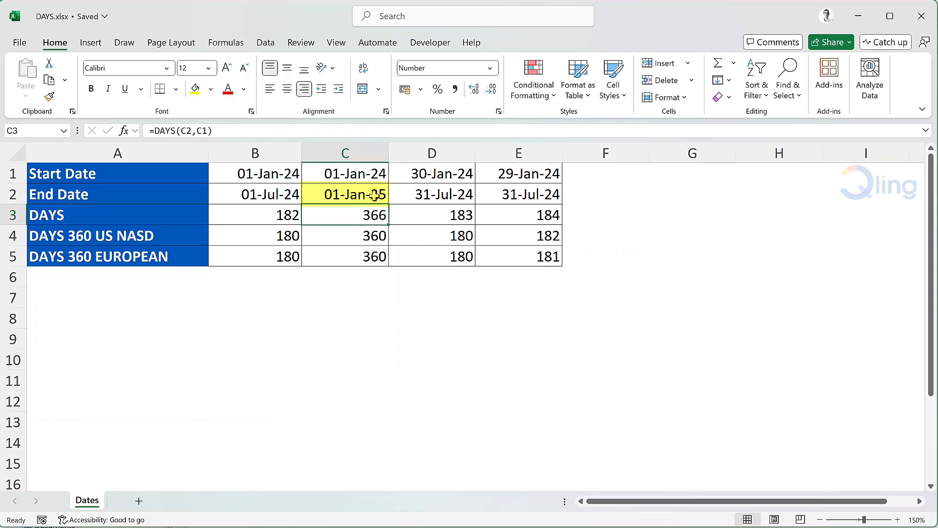